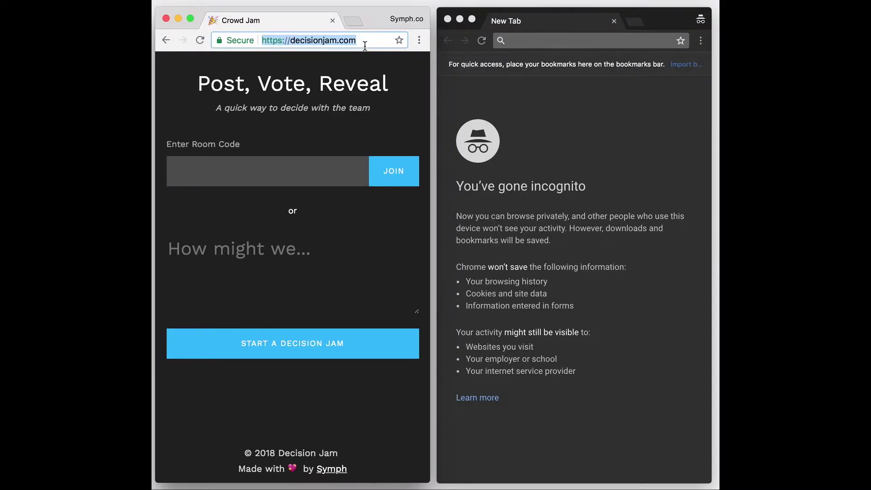
Create a jam for "How might we make better decisions as a team?"
left_click(343, 116)
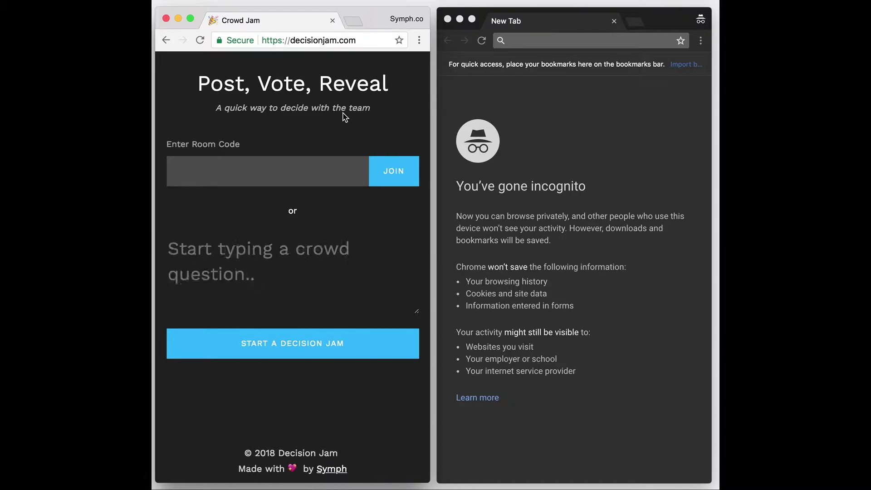
left_click(284, 260)
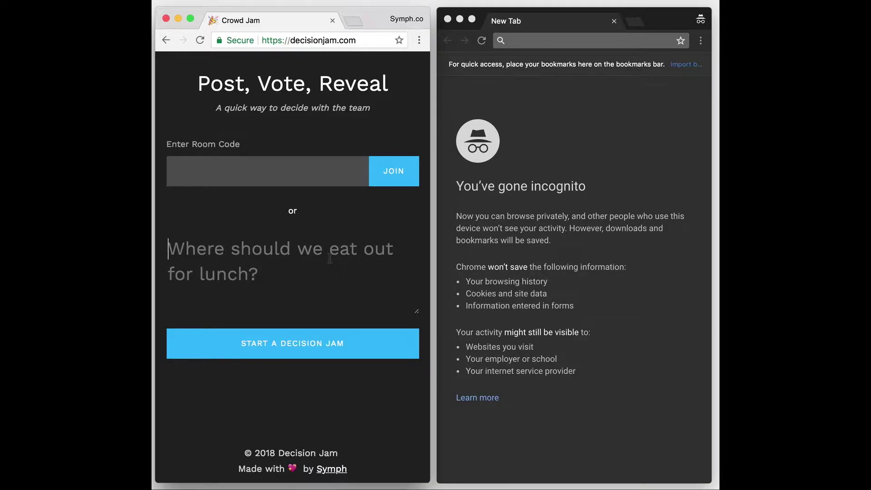
type("How might we ")
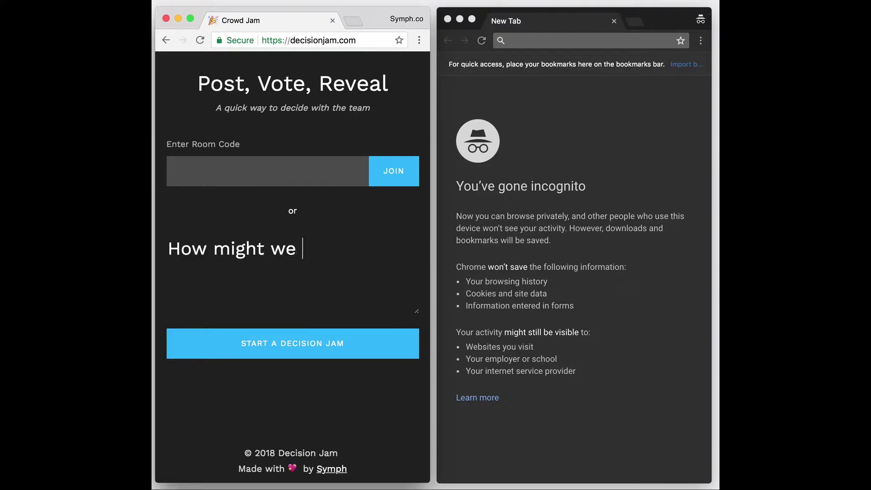
type("make better dec")
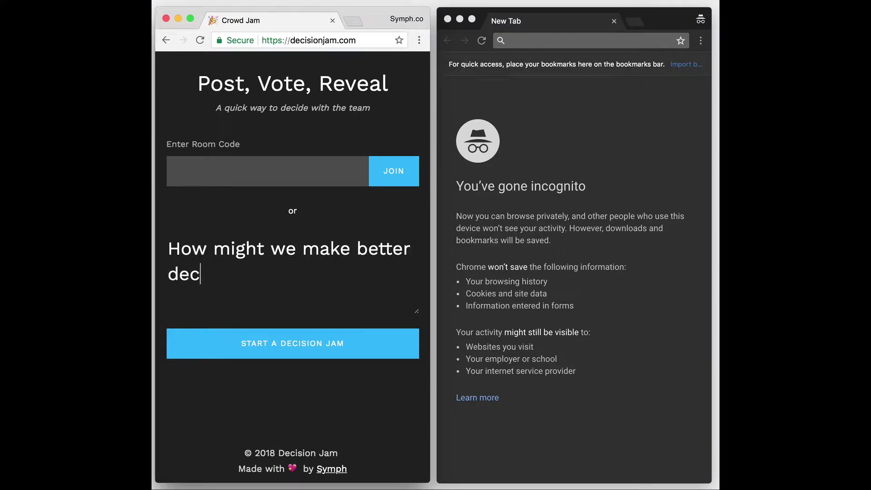
type("isions as a ")
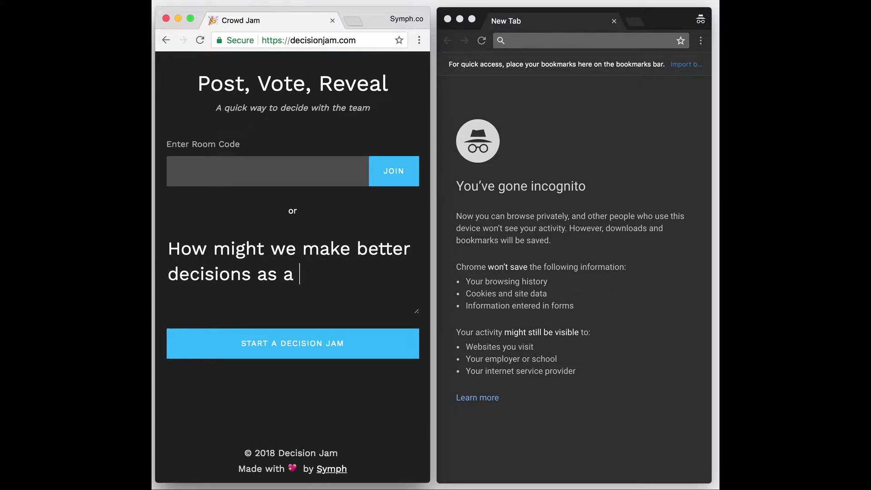
type("team?")
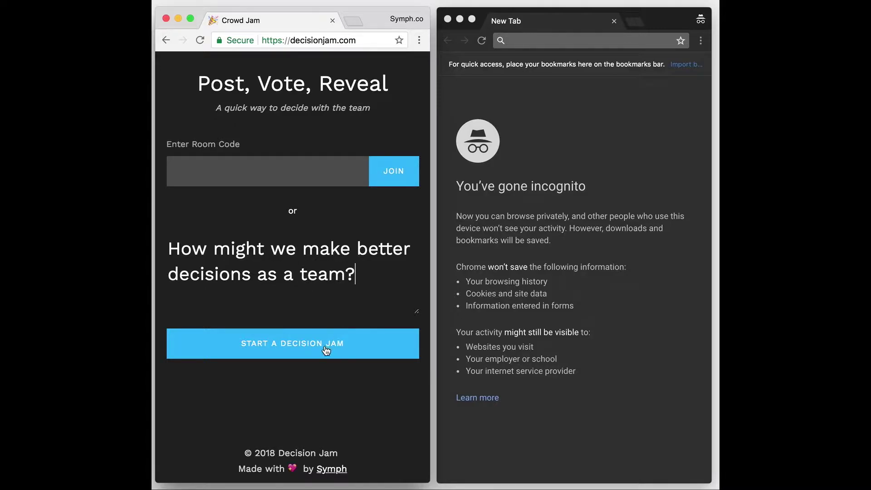
left_click(325, 348)
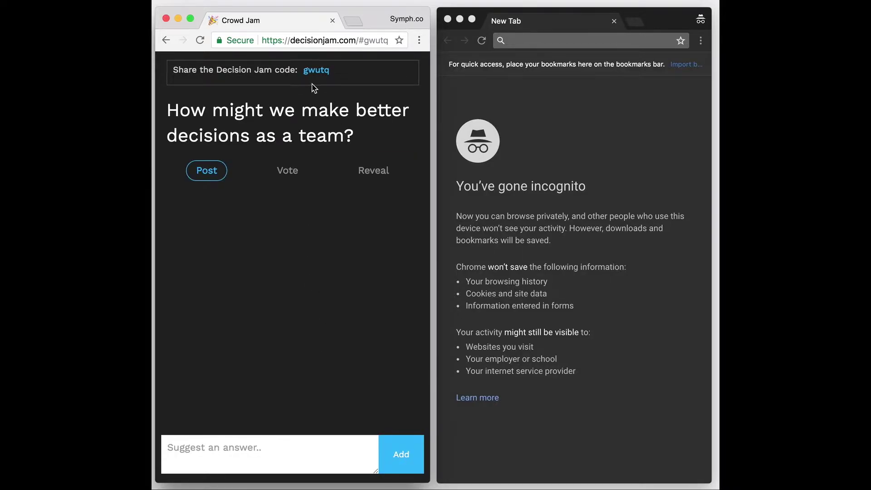
Join room gwutq from the incognito window via decisionjam.com
left_click(520, 40)
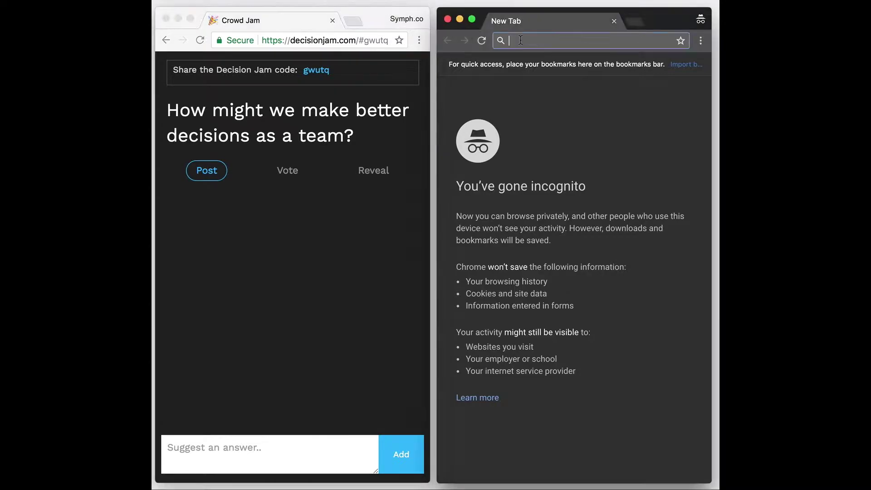
type("decisionjam.com")
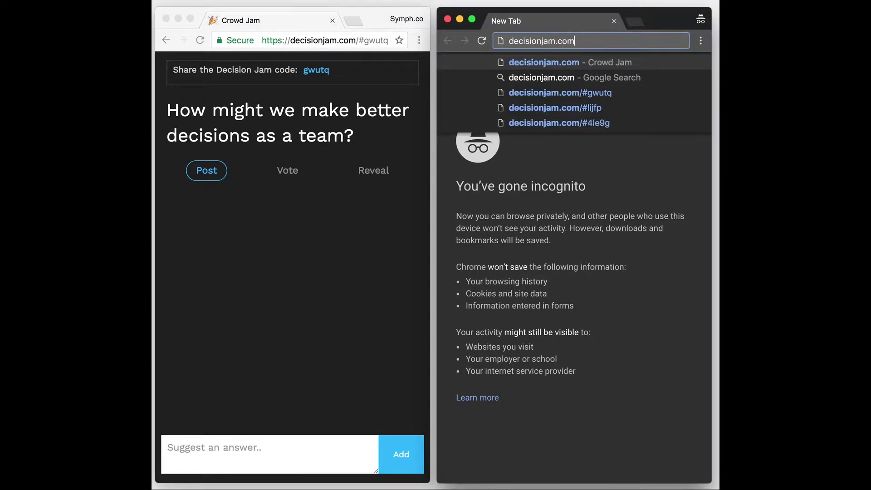
key("Return")
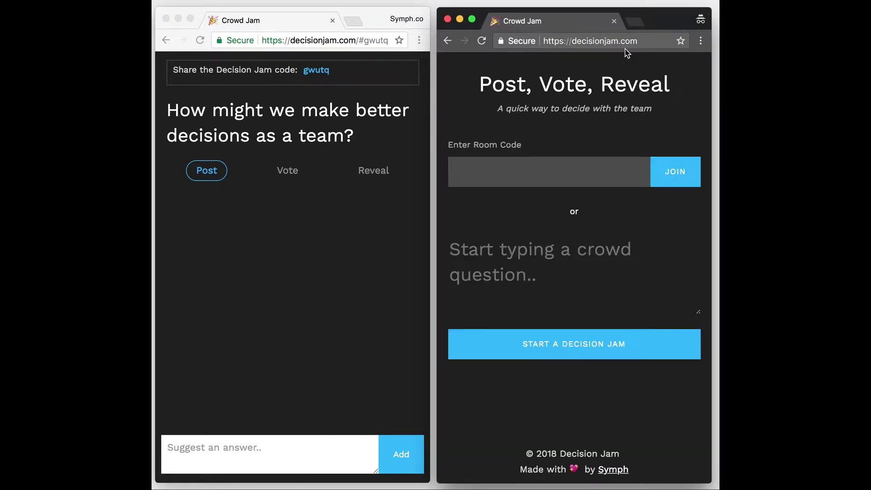
left_click(541, 182)
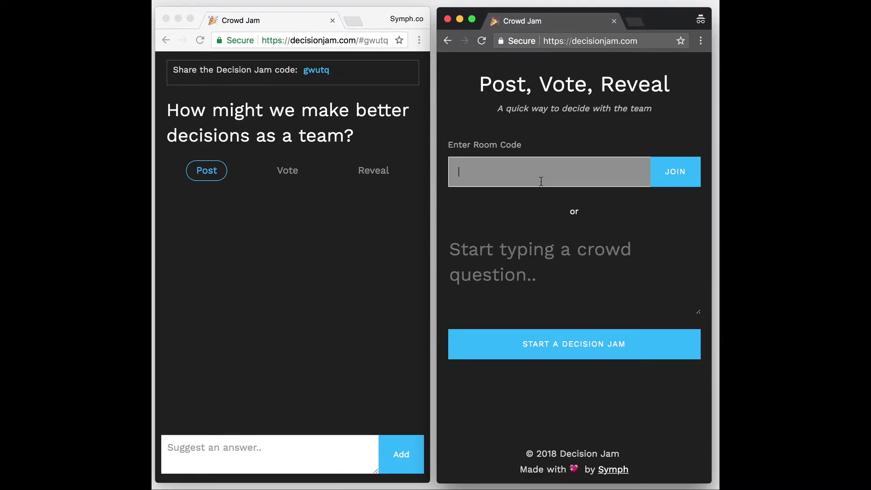
type("gwutq")
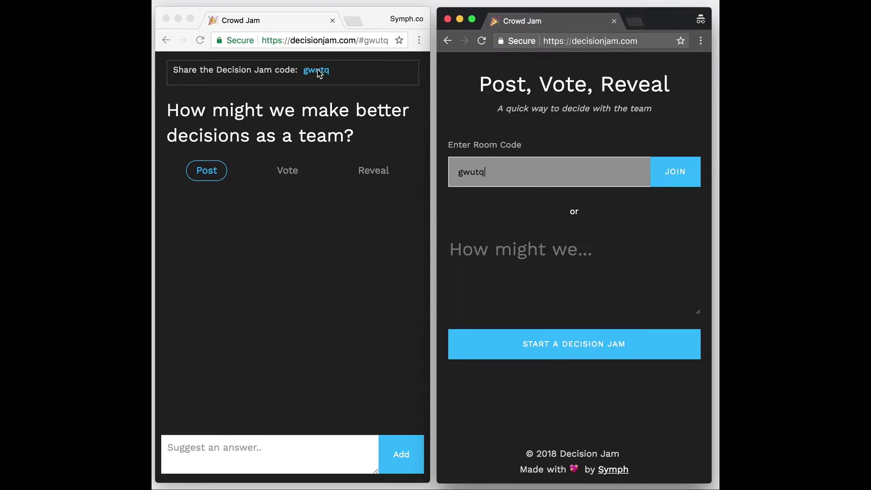
left_click(666, 171)
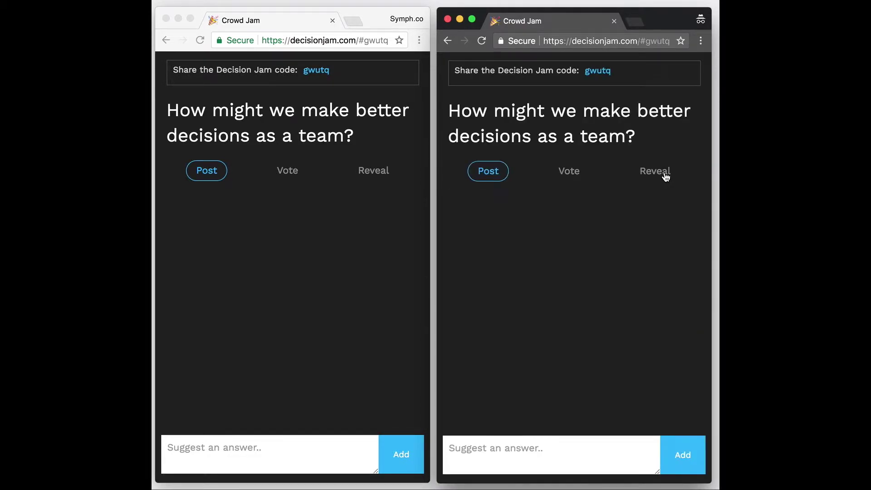
Post three answers: spend hours talking, use post it notes and vote, follow who shouts loudest
left_click(235, 444)
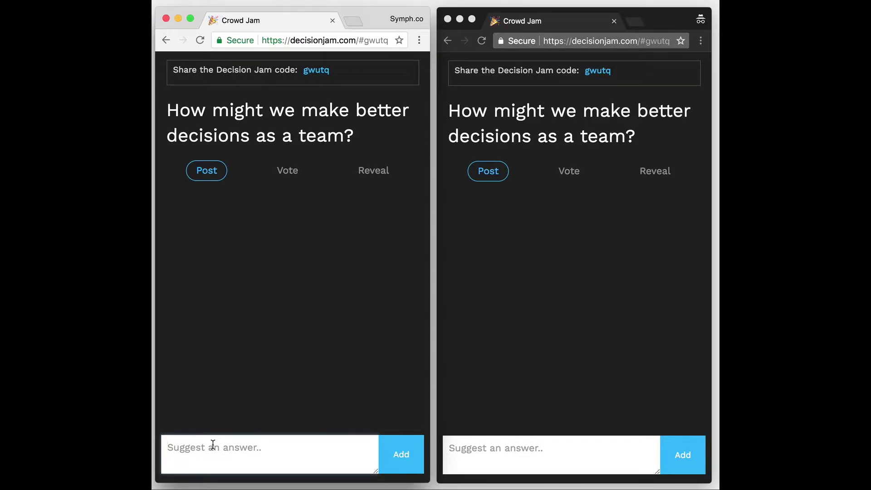
type("let's spend hours talkin")
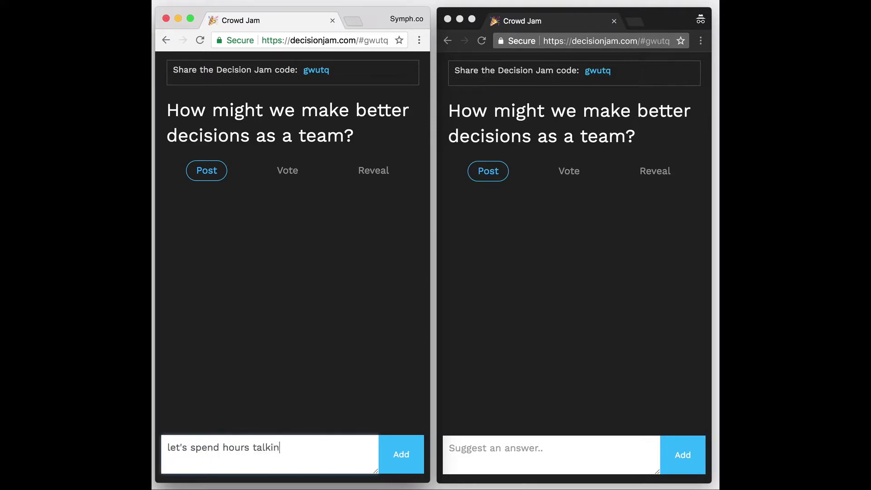
type("g")
key("Return")
type("let")
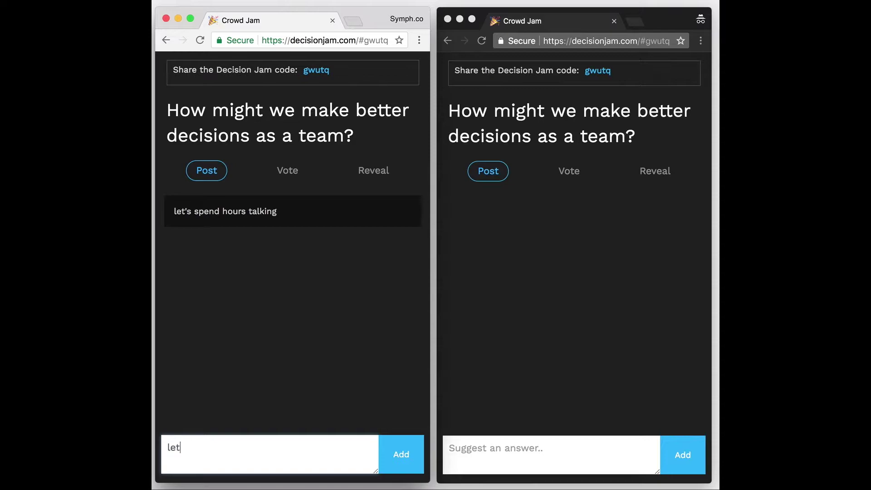
type("'s use post it notes and vote on ideas")
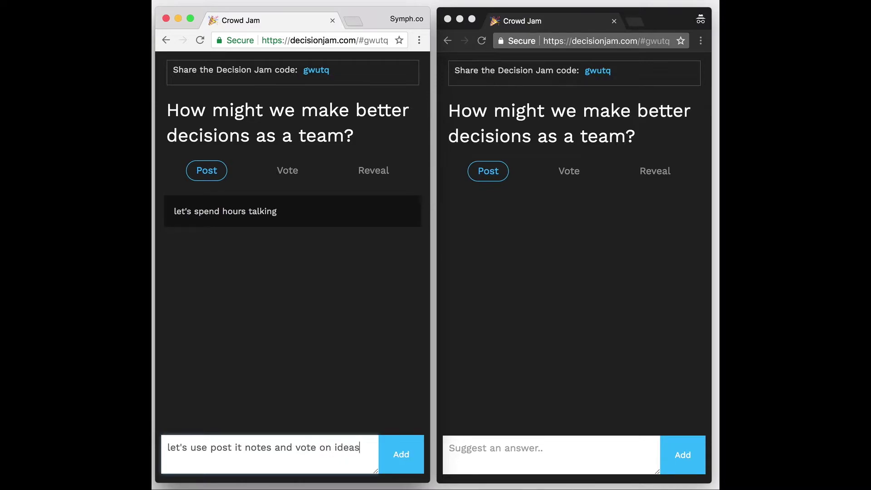
key("Return")
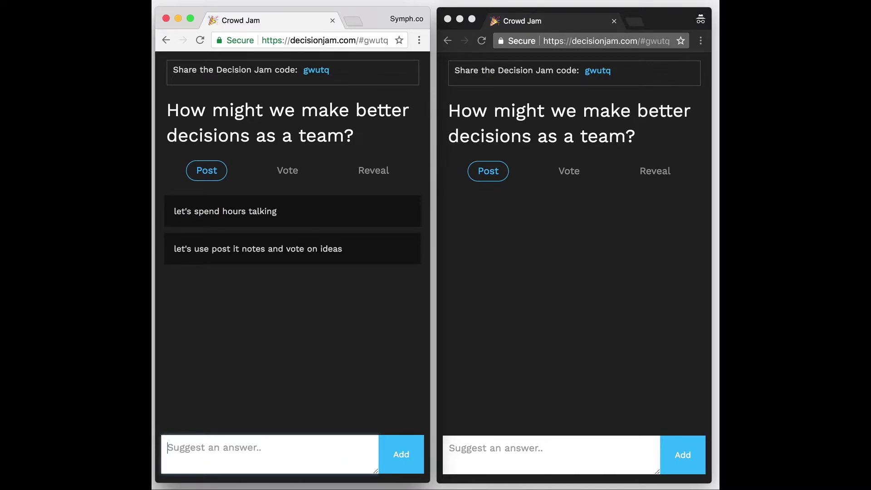
type("follo")
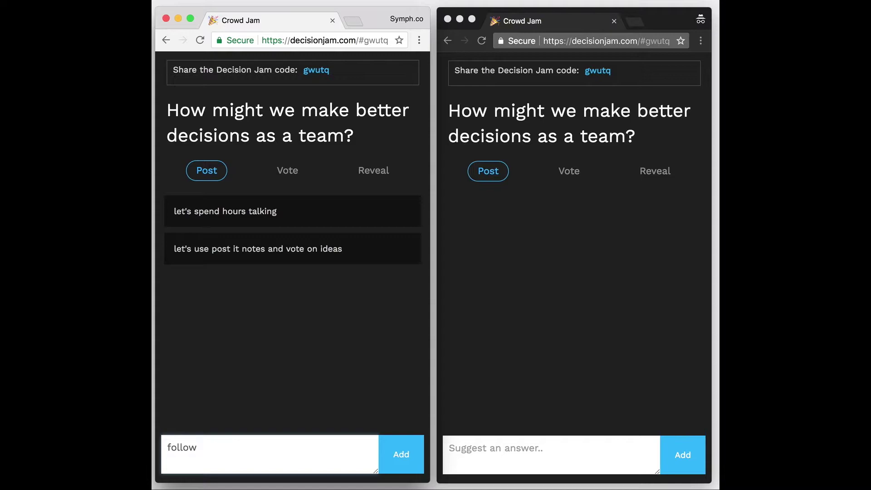
type(" who shoul")
type("the l")
type("dest")
key("Return")
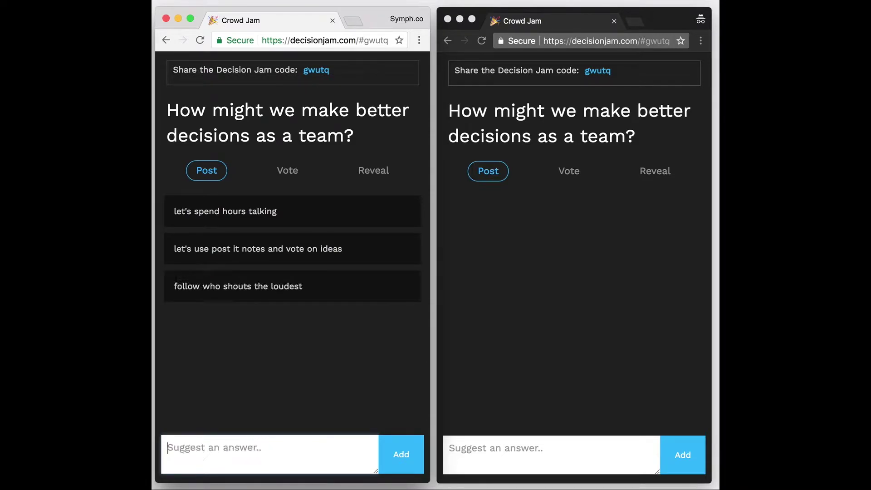
left_click(528, 379)
left_click(492, 457)
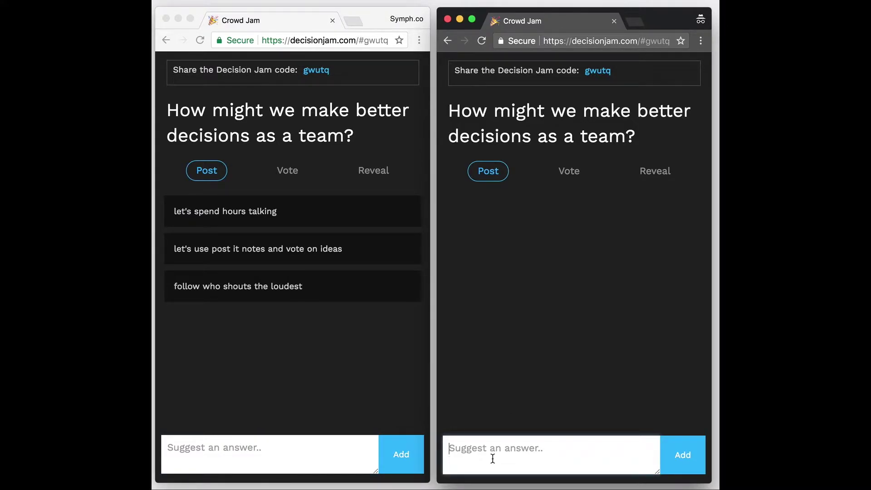
type("follow who ")
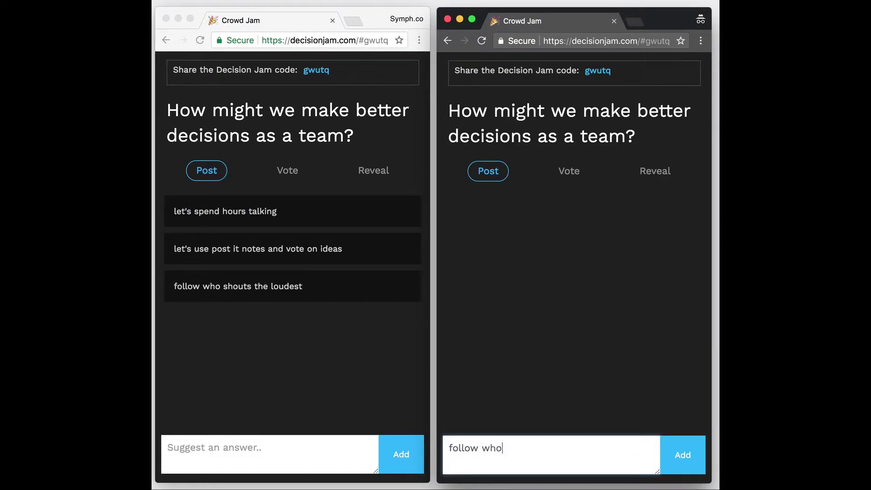
type("gets paid the m")
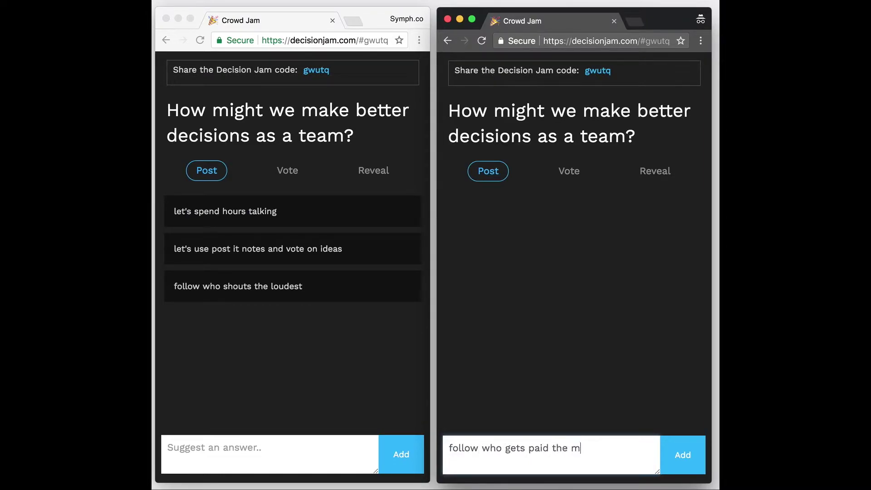
type("ost")
Post answers: follow who gets paid most, hash it out with the team, decisionjam.com, plus one more from the left
key("Return")
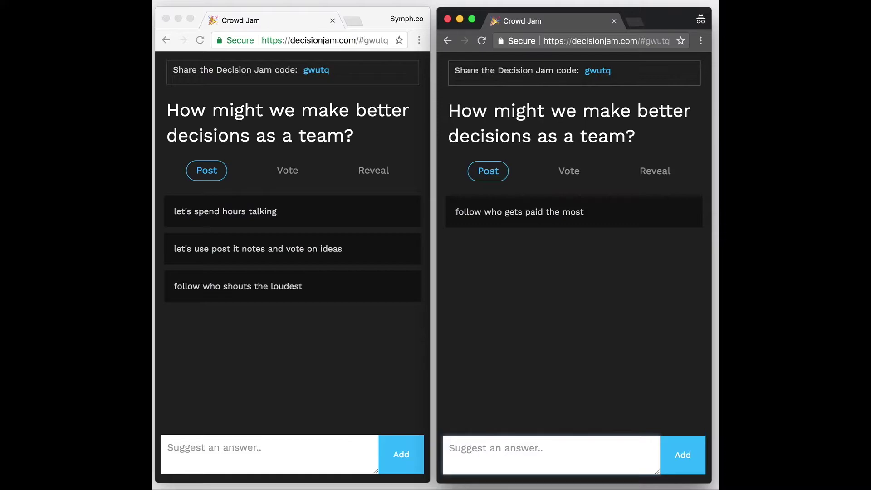
type("let's really hash it out with the team")
key("Return")
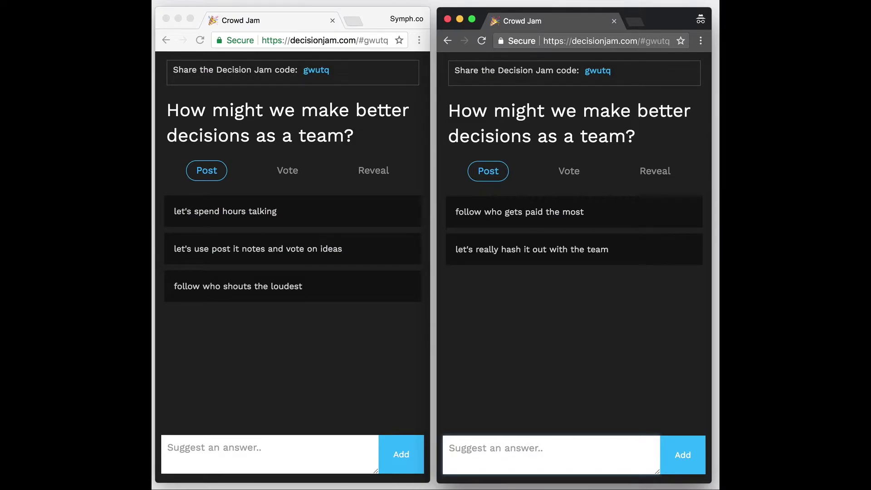
type("decision.")
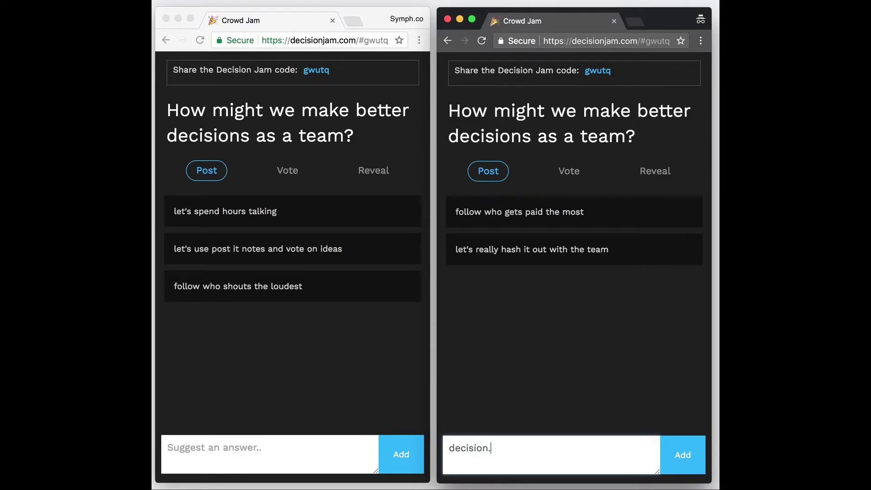
type("jam.com")
key("Return")
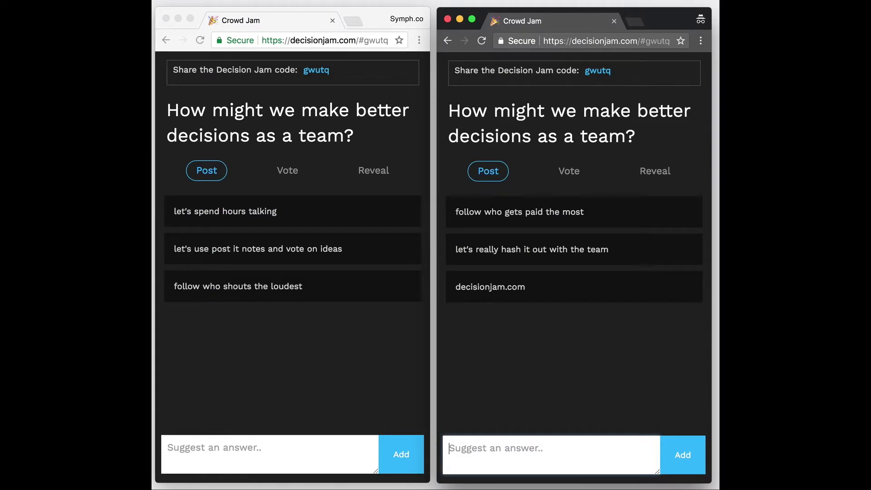
left_click(242, 447)
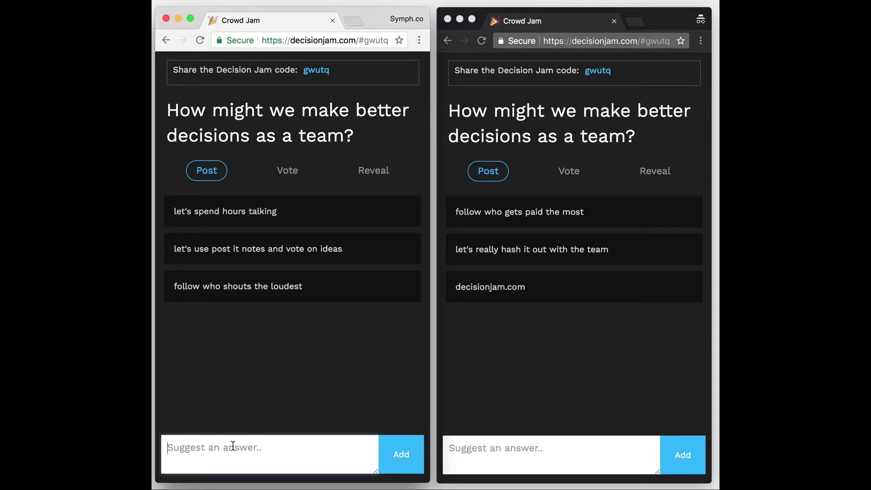
type("decisionjam")
type(".com")
key("Return")
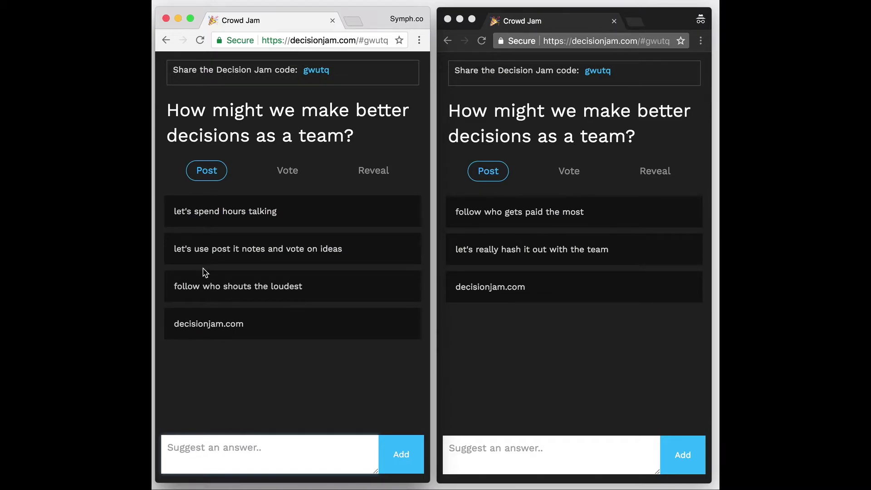
Move the room to voting and set Max votes per person to 3
left_click(287, 170)
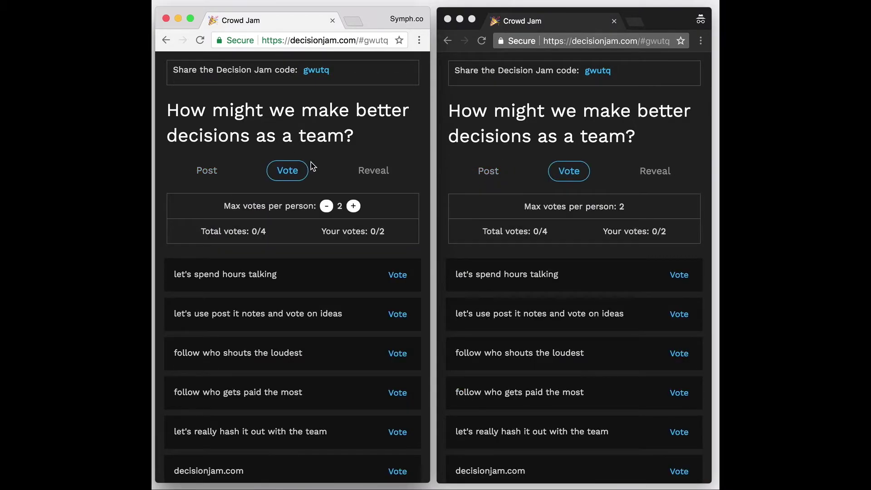
left_click(352, 205)
left_click(327, 206)
left_click(353, 206)
left_click(353, 206)
left_click(354, 207)
left_click(328, 206)
left_click(327, 206)
left_click(327, 206)
scroll(361, 259, "down", 3)
scroll(361, 258, "down", 3)
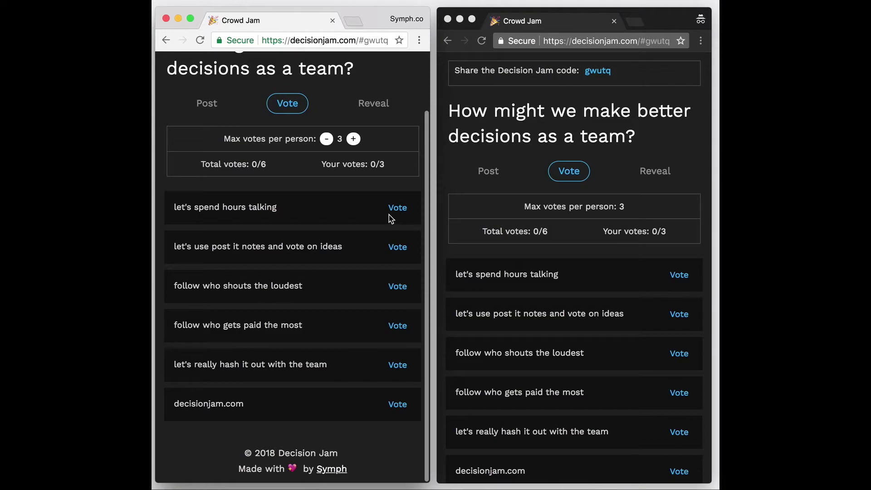
Left participant votes for shouting loudest, hashing it out, and decisionjam.com
left_click(396, 286)
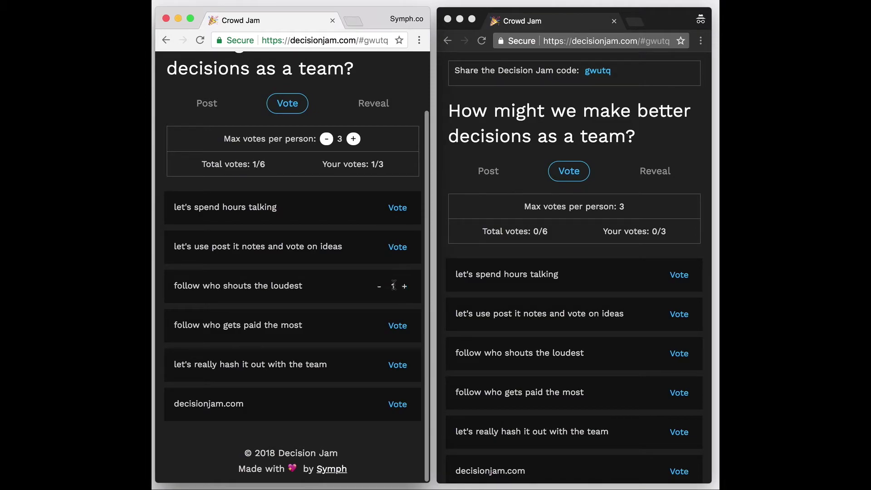
left_click(403, 368)
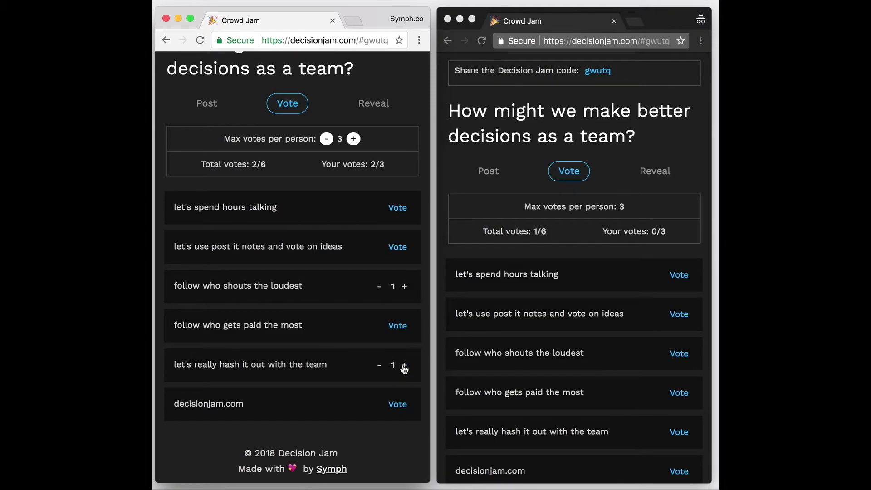
left_click(398, 405)
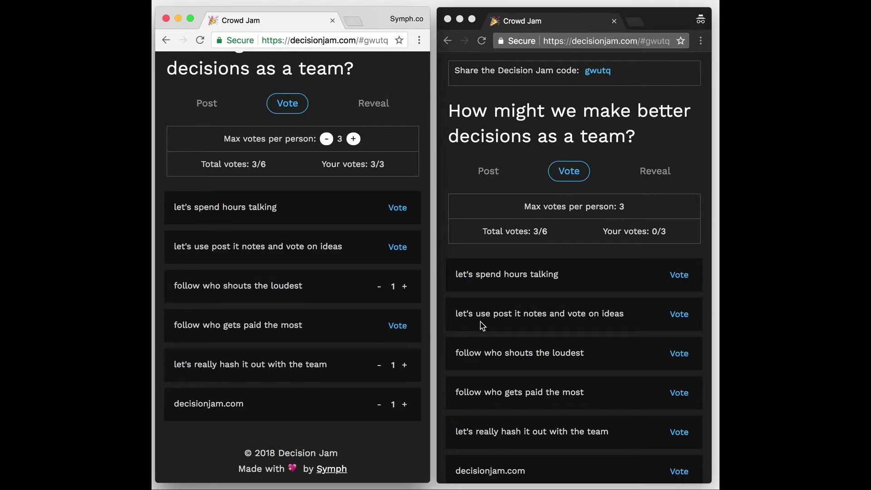
scroll(490, 319, "down", 3)
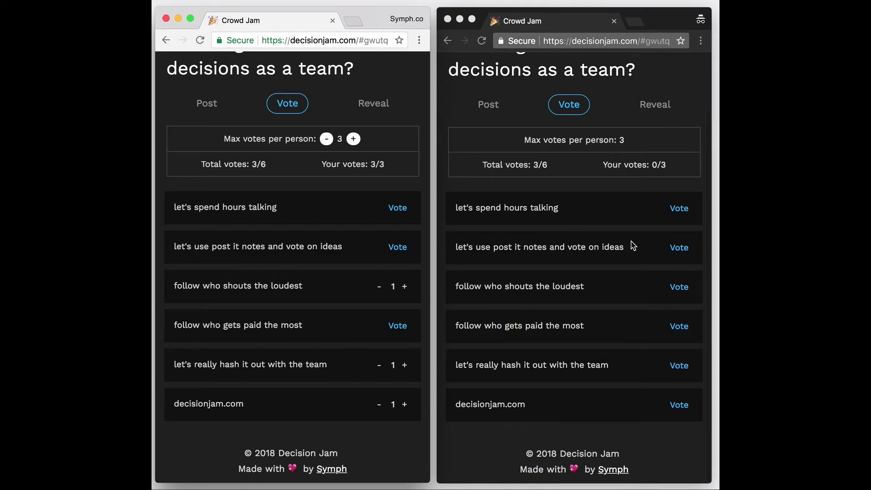
Right participant ends with one vote on post it notes and two on decisionjam.com
left_click(675, 248)
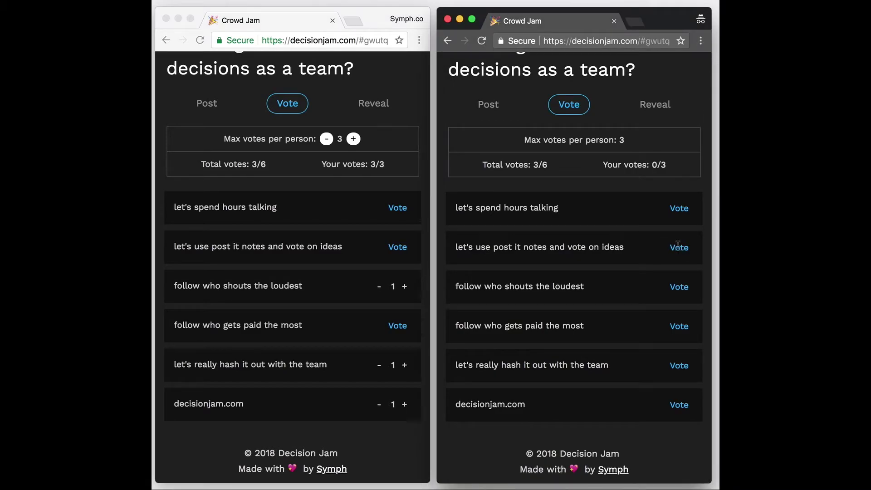
left_click(675, 248)
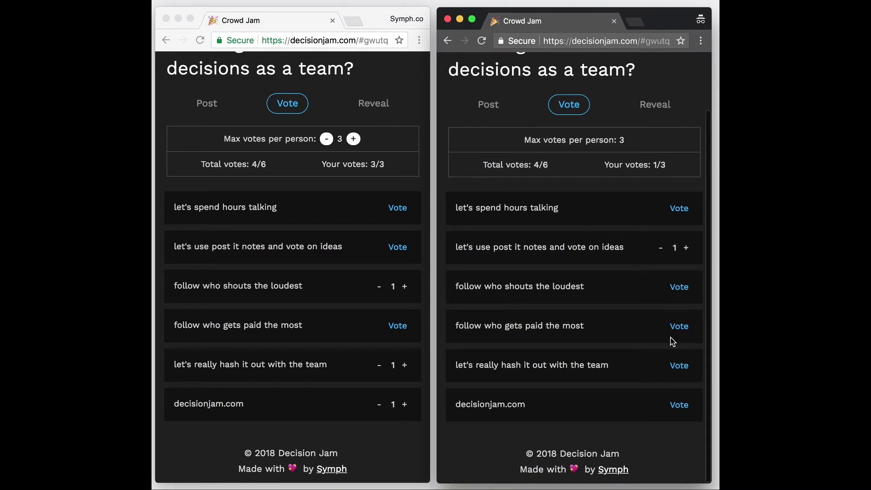
left_click(678, 365)
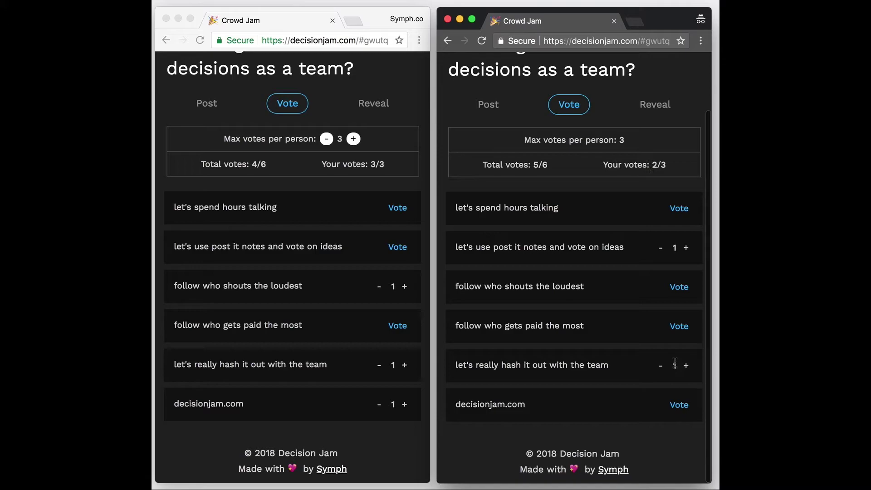
left_click(675, 406)
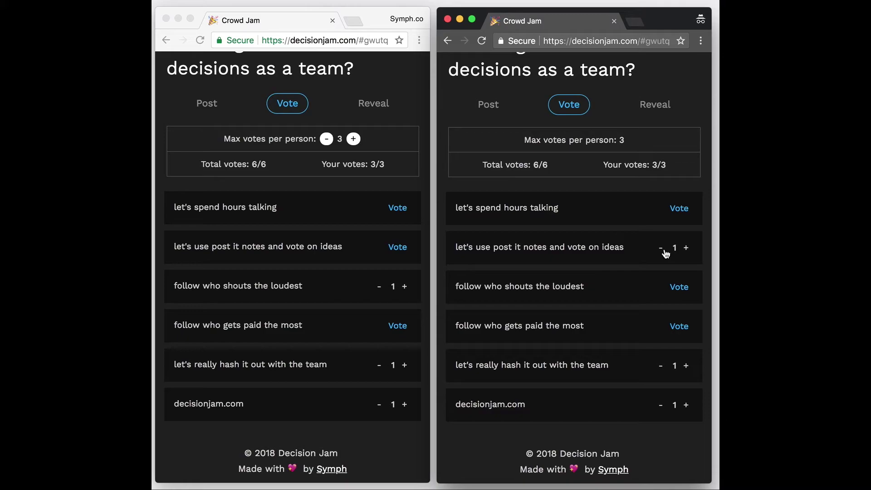
left_click(661, 365)
left_click(685, 405)
scroll(652, 320, "up", 2)
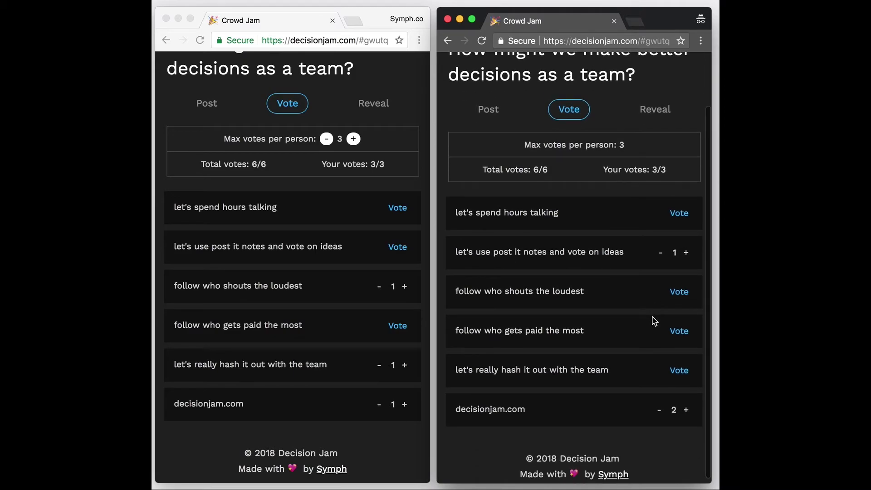
scroll(651, 320, "up", 3)
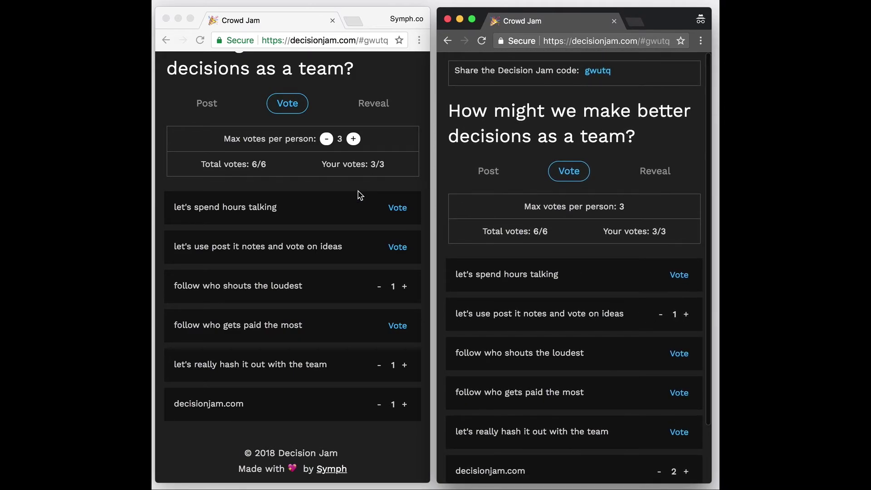
scroll(359, 197, "up", 3)
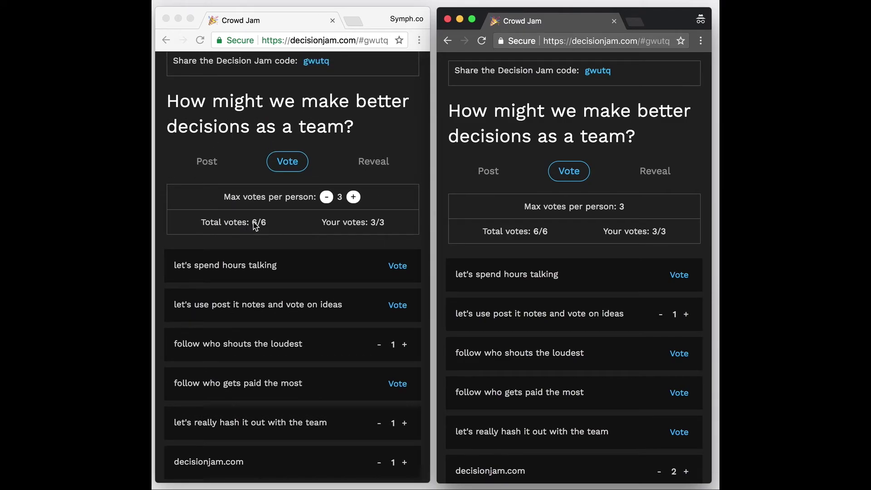
left_click_drag(250, 222, 258, 222)
Reveal the results, showing decisionjam.com winning with 3 votes
left_click(291, 225)
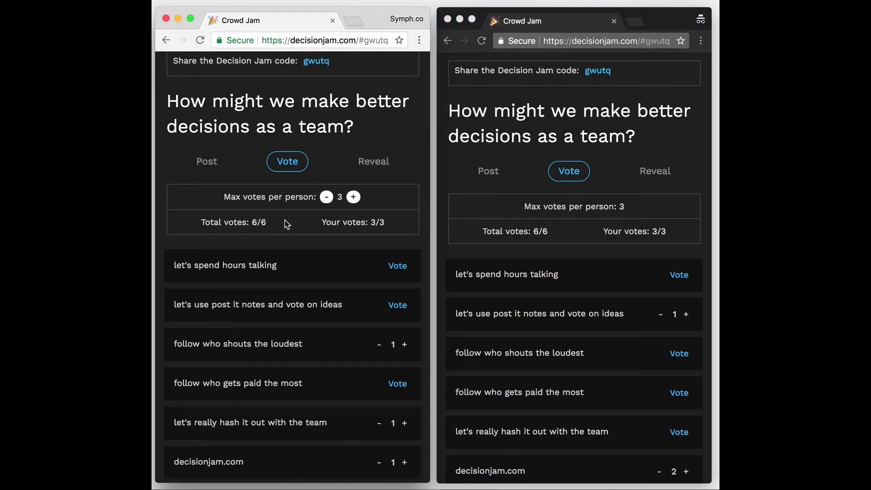
left_click(379, 164)
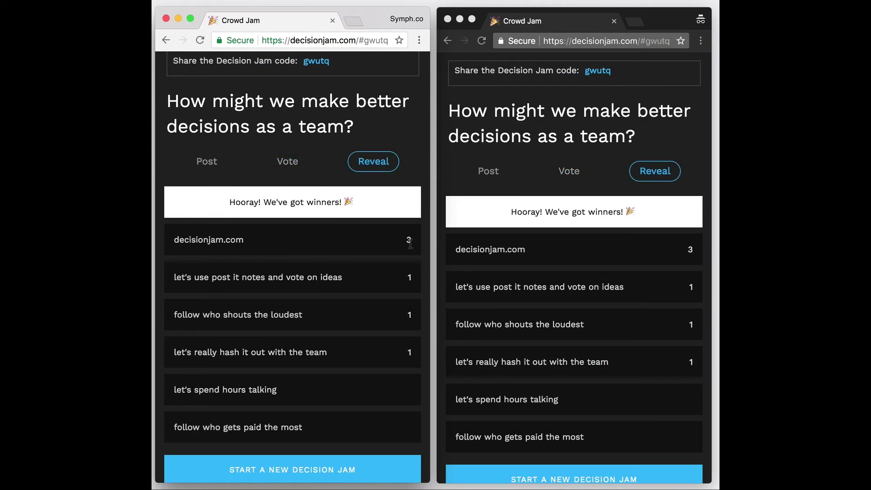
scroll(410, 259, "down", 2)
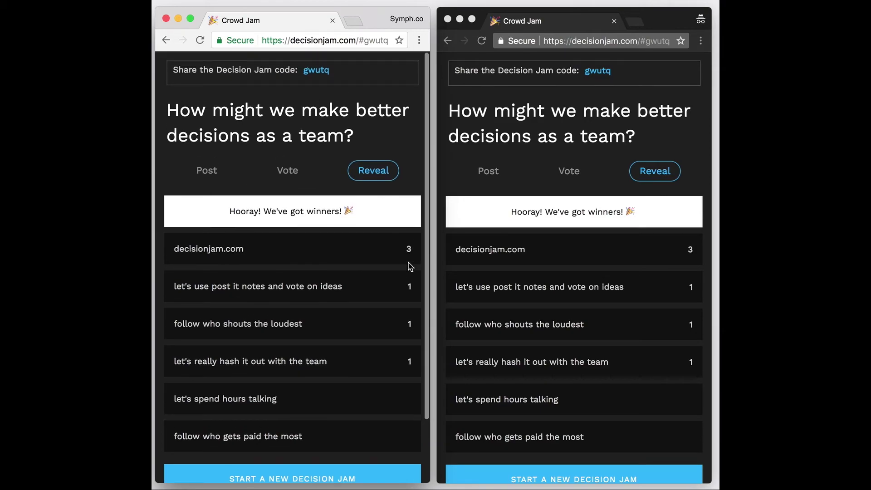
scroll(401, 243, "up", 2)
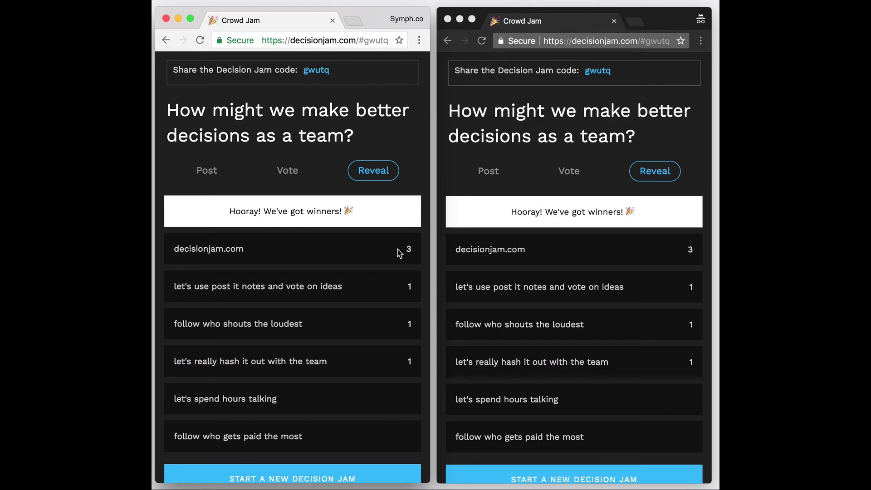
scroll(398, 252, "down", 3)
scroll(394, 269, "up", 3)
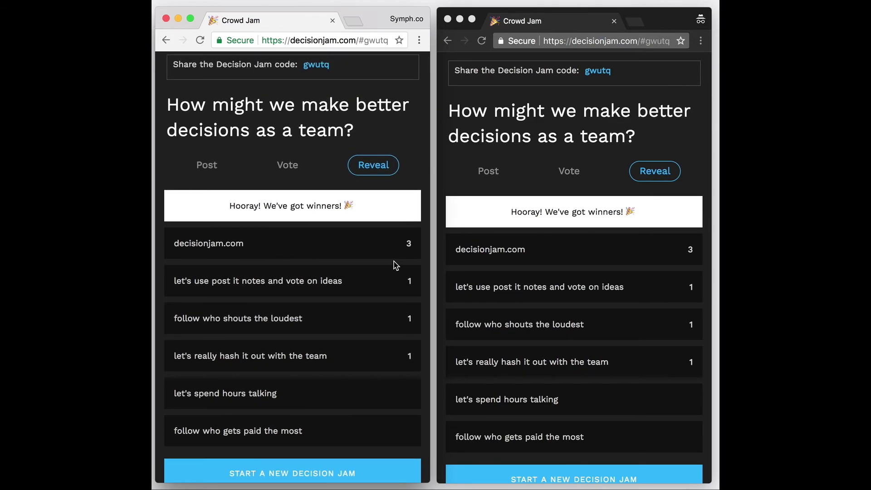
scroll(393, 265, "down", 1)
scroll(393, 264, "down", 2)
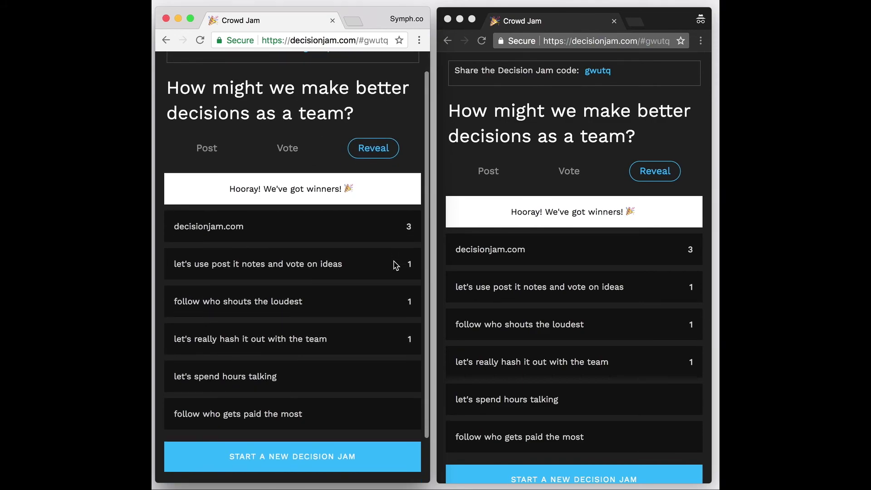
scroll(393, 265, "up", 2)
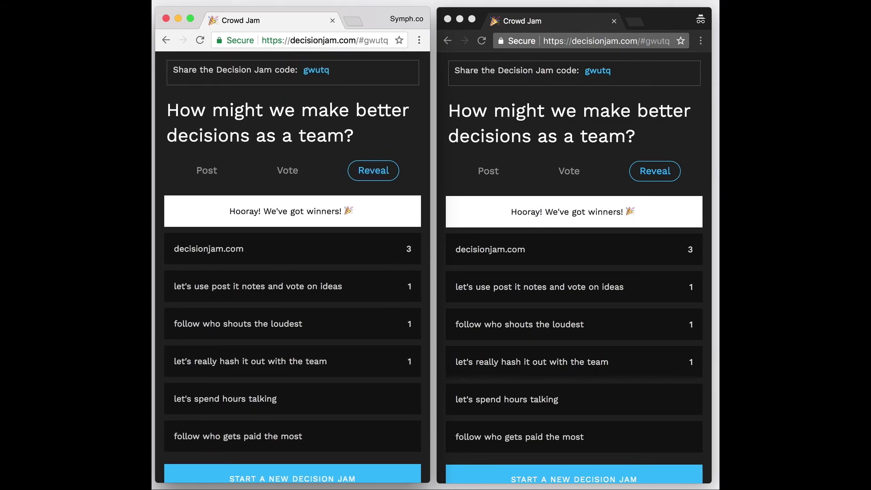